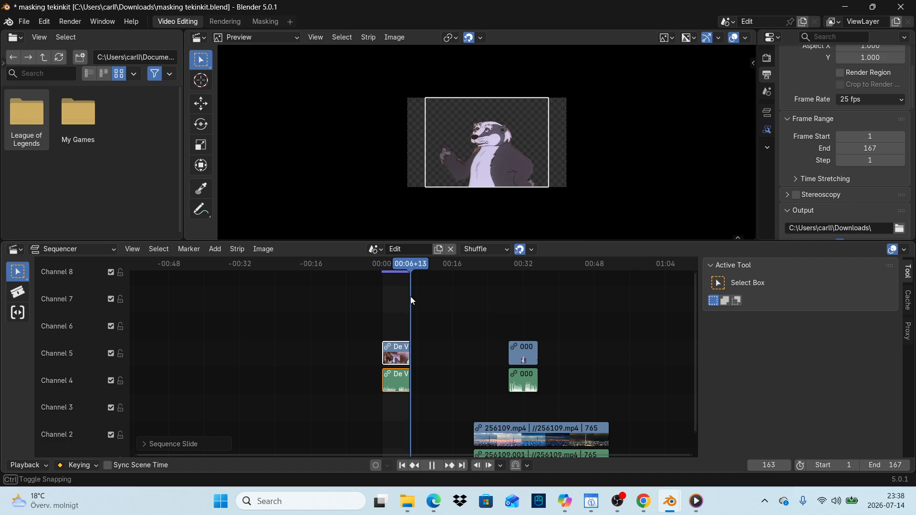
Step: Move the De Vilda video and audio strips out of the frame range, to about 24 seconds before its start
drag(408, 296, 408, 297)
drag(324, 329, 288, 377)
drag(441, 308, 537, 392)
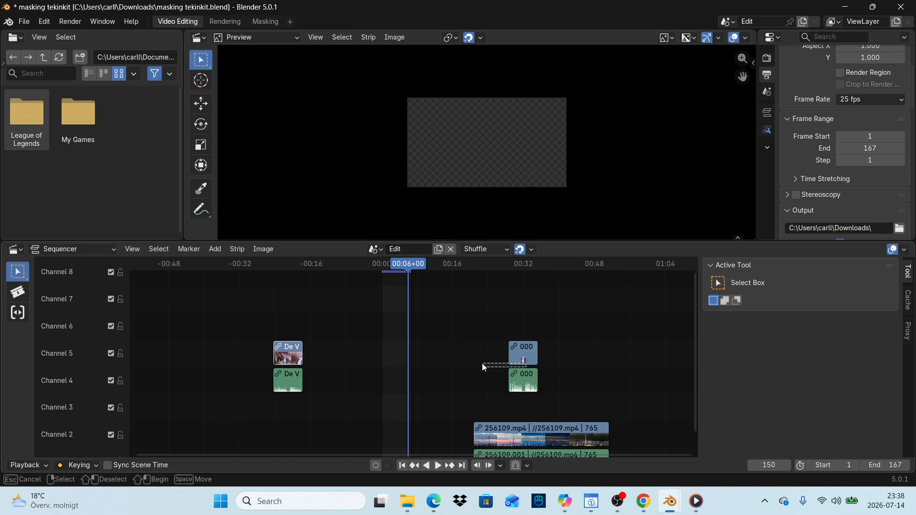
Step: Place the 000 strips at the frame range over the 256109.mp4 background strips and scrub to preview the composite
drag(522, 436, 322, 424)
drag(466, 308, 552, 388)
drag(524, 354, 396, 330)
mouse_move(409, 265)
mouse_down()
mouse_move(378, 272)
mouse_move(396, 274)
mouse_up()
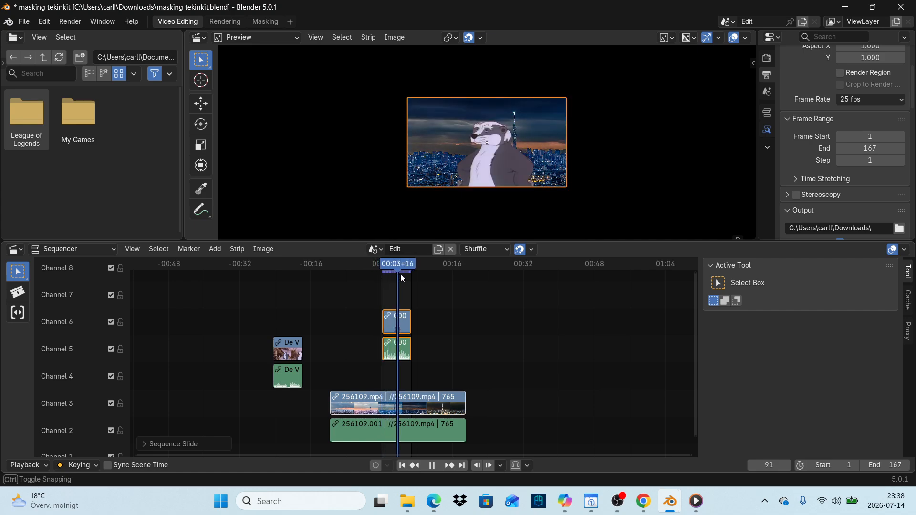
drag(405, 276, 397, 276)
Step: Move the 000 strips to about 00:28 and the 256109.mp4 strips to about 00:32, after the frame range
drag(347, 314, 443, 374)
drag(402, 335, 522, 331)
drag(362, 405, 693, 396)
Step: Move the De Vilda video and audio strips back to the start of the frame range and scrub to 00:05+12
drag(234, 341, 395, 367)
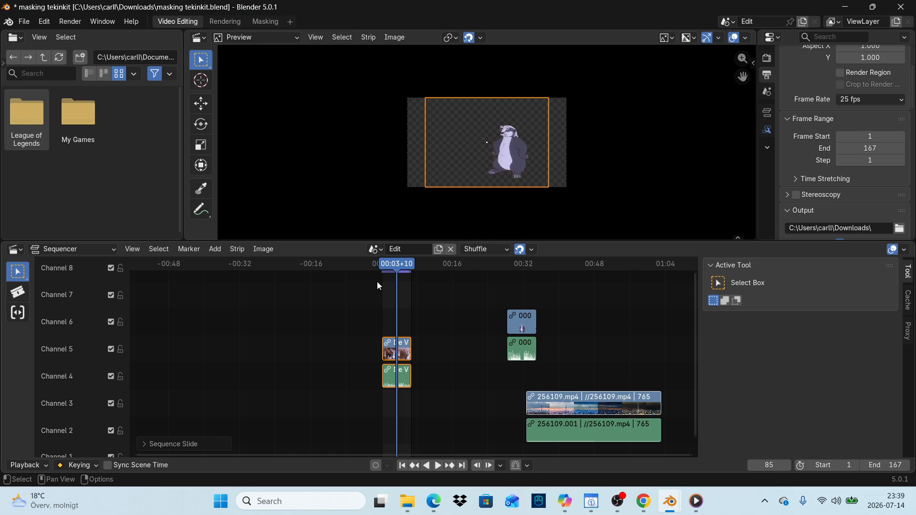
mouse_move(398, 263)
mouse_down()
mouse_move(386, 266)
mouse_move(401, 273)
mouse_up()
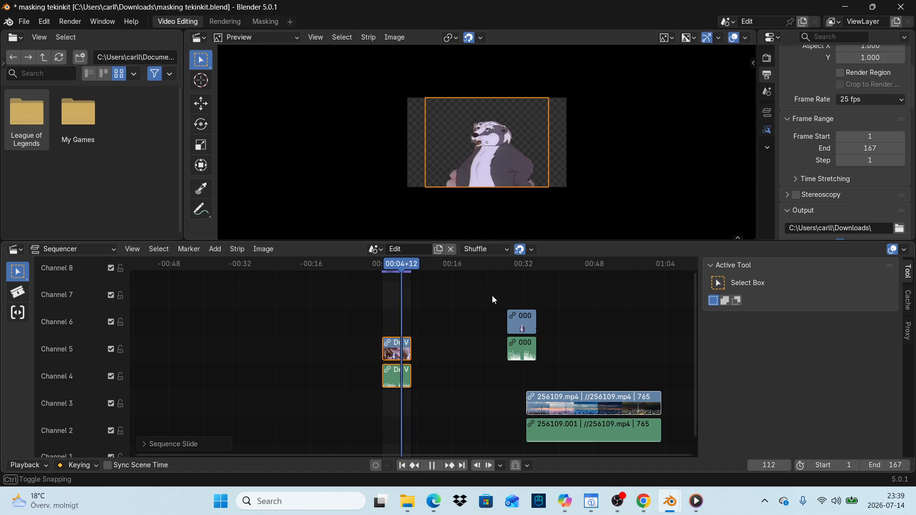
drag(400, 266, 406, 265)
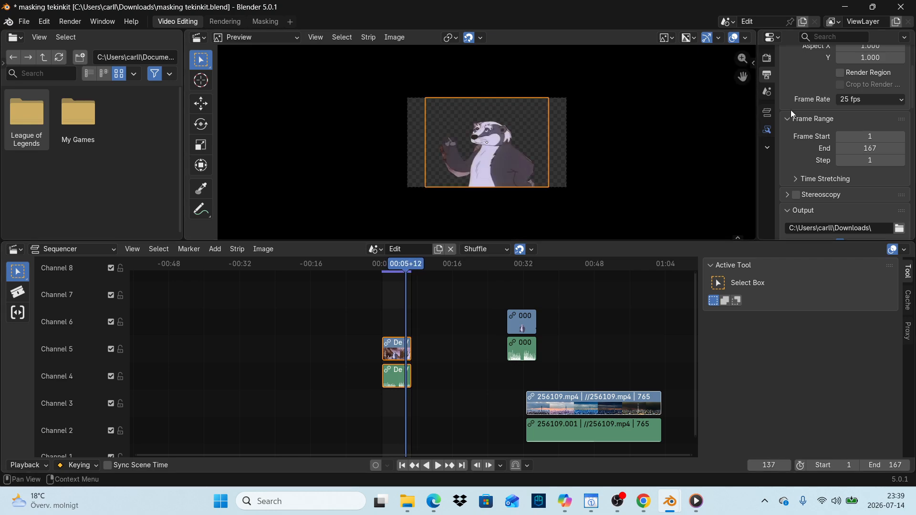
Step: Examine the render output settings, including media type, color mode, the container and video codec choices, audio and metadata
scroll(856, 196, down, 3)
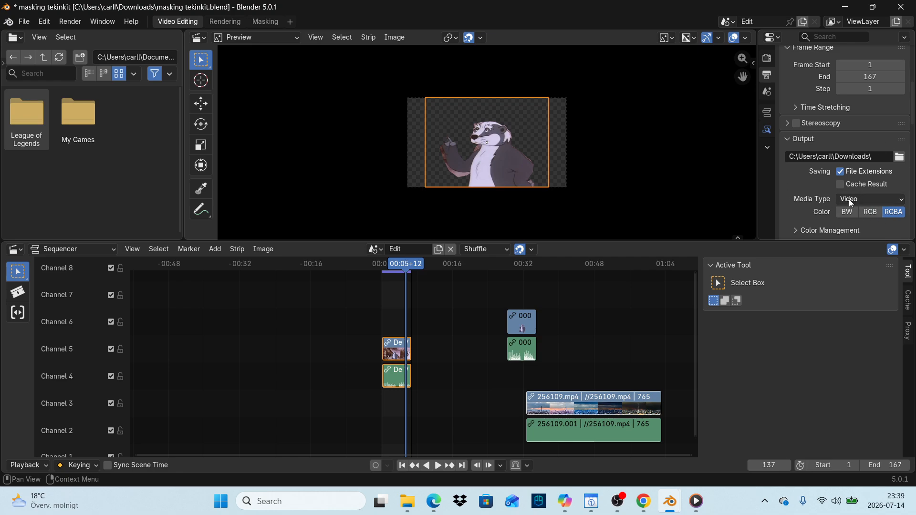
scroll(806, 192, down, 3)
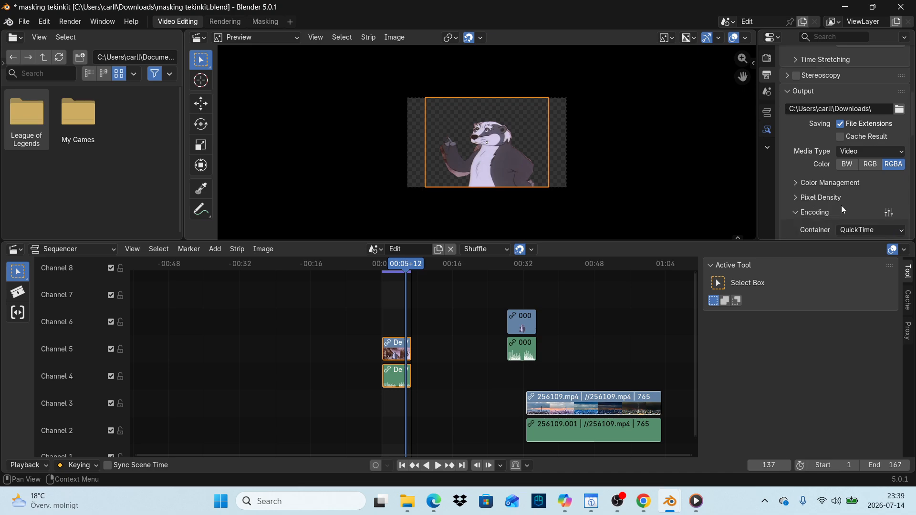
scroll(841, 208, down, 1)
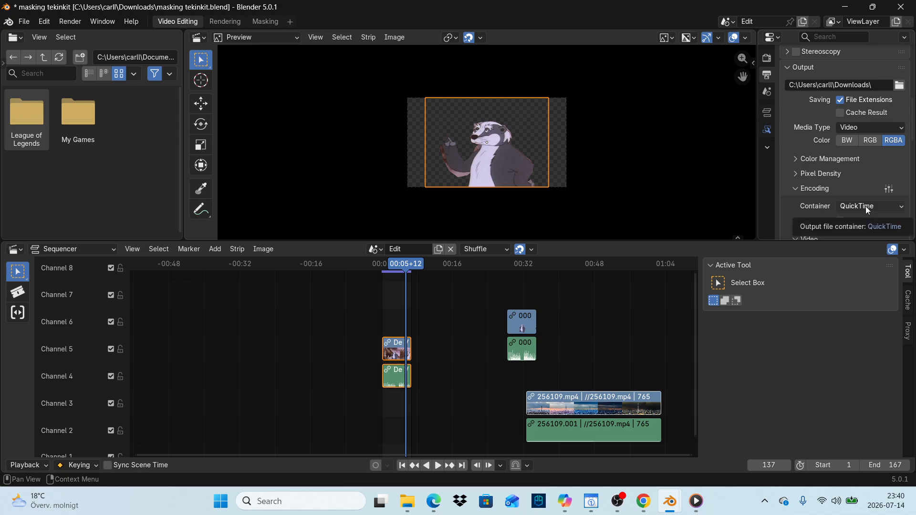
scroll(855, 180, down, 3)
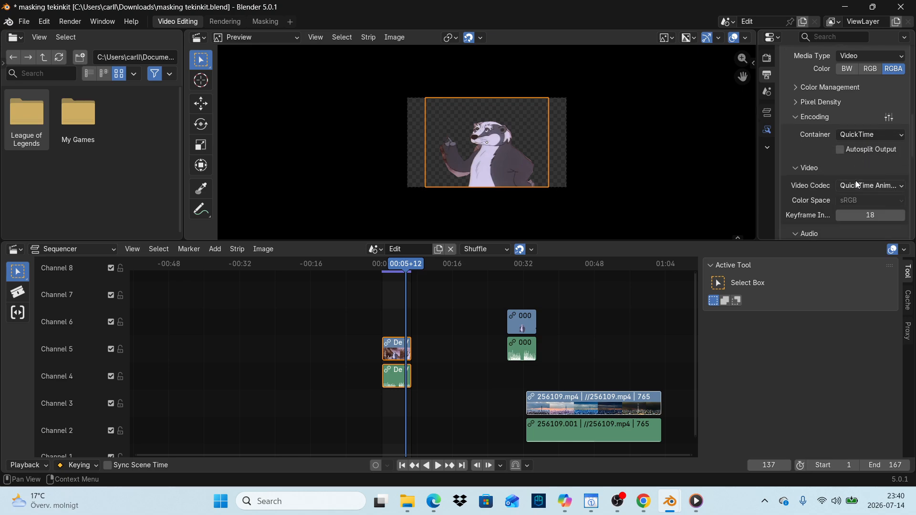
click(881, 186)
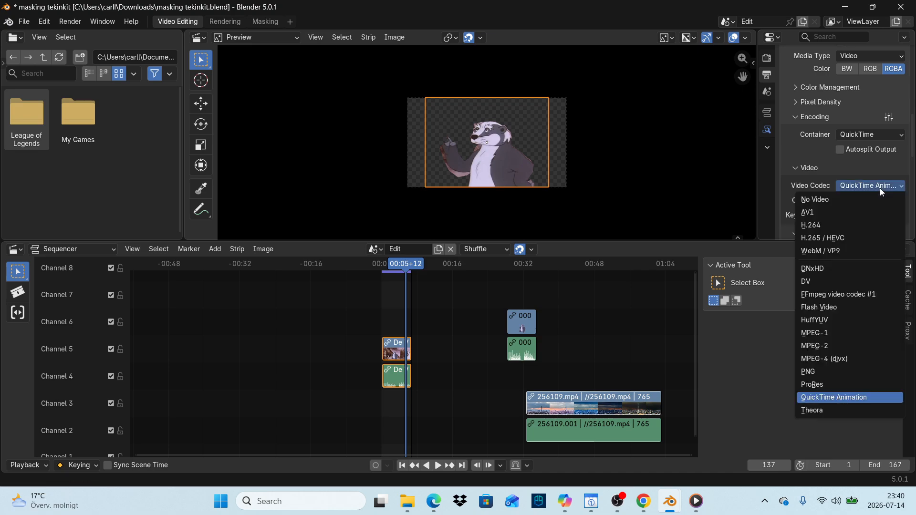
click(880, 187)
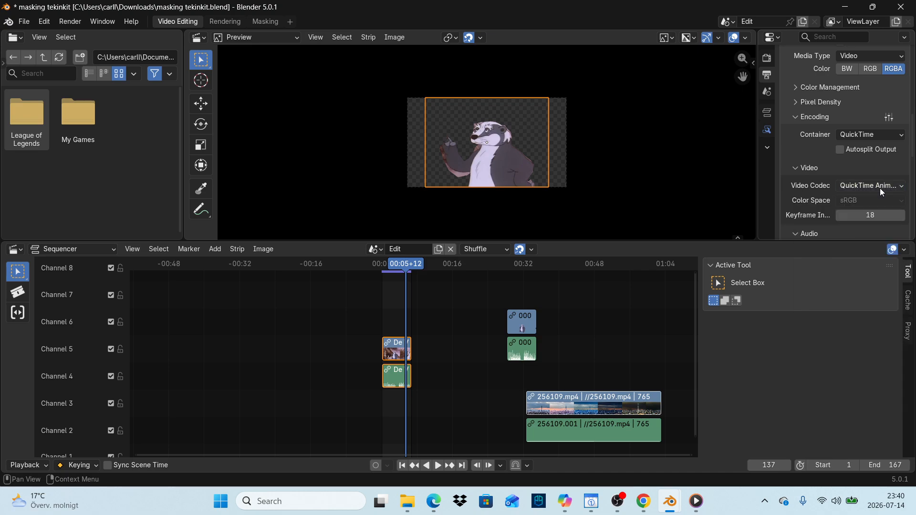
click(894, 135)
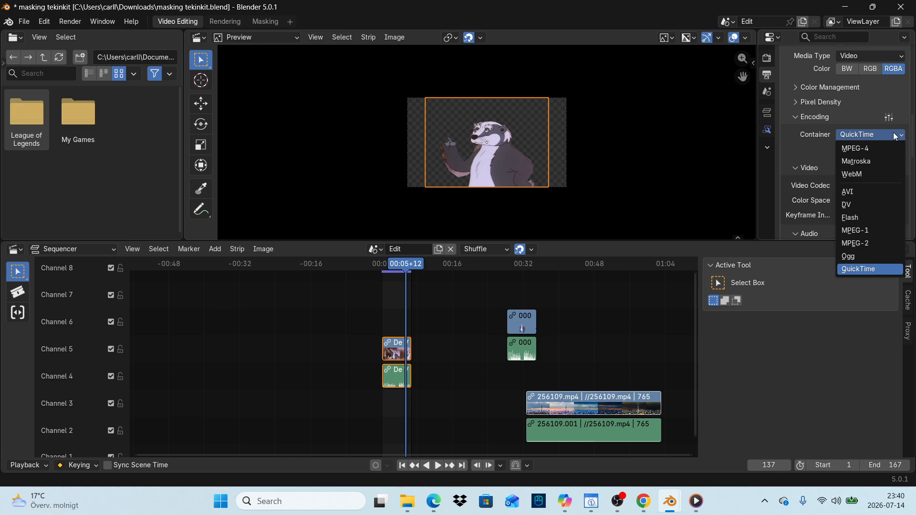
click(893, 133)
scroll(886, 198, down, 3)
scroll(886, 198, down, 4)
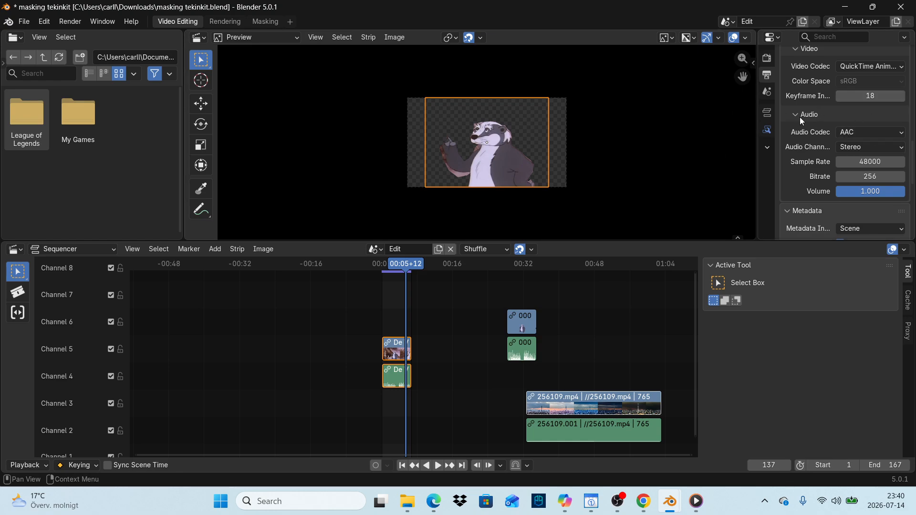
scroll(831, 143, down, 4)
scroll(811, 161, down, 5)
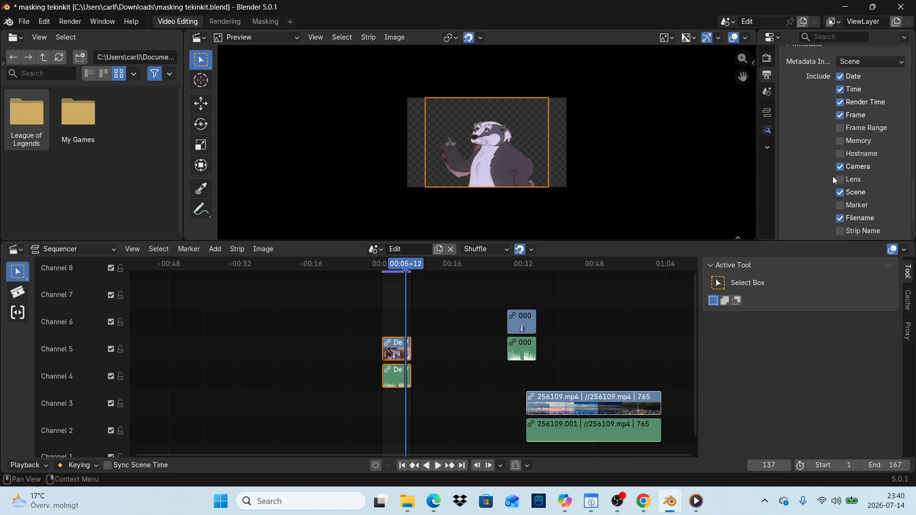
scroll(827, 145, up, 8)
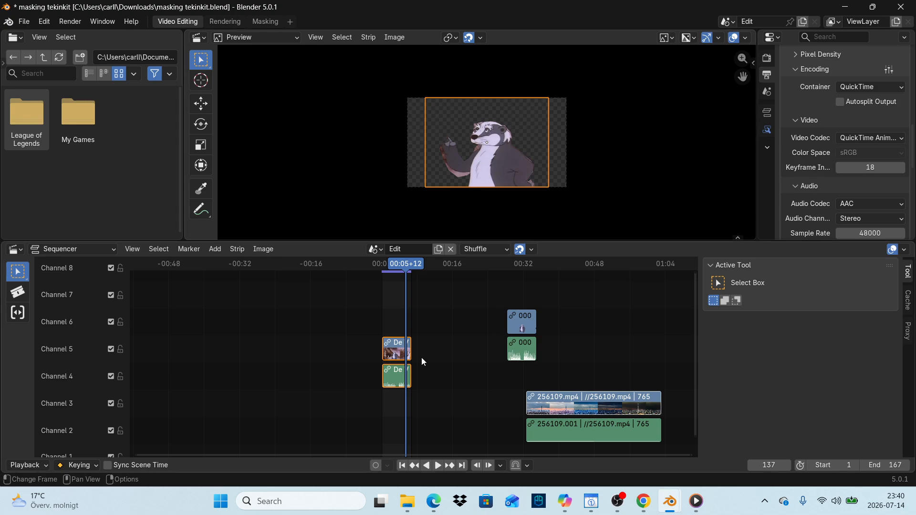
Step: Select the De Vilda video and audio strips and move them out of the frame range, to about 30 seconds before its start
drag(320, 340, 380, 361)
drag(285, 322, 391, 365)
click(396, 364)
drag(372, 341, 389, 361)
drag(324, 333, 428, 379)
drag(389, 351, 291, 382)
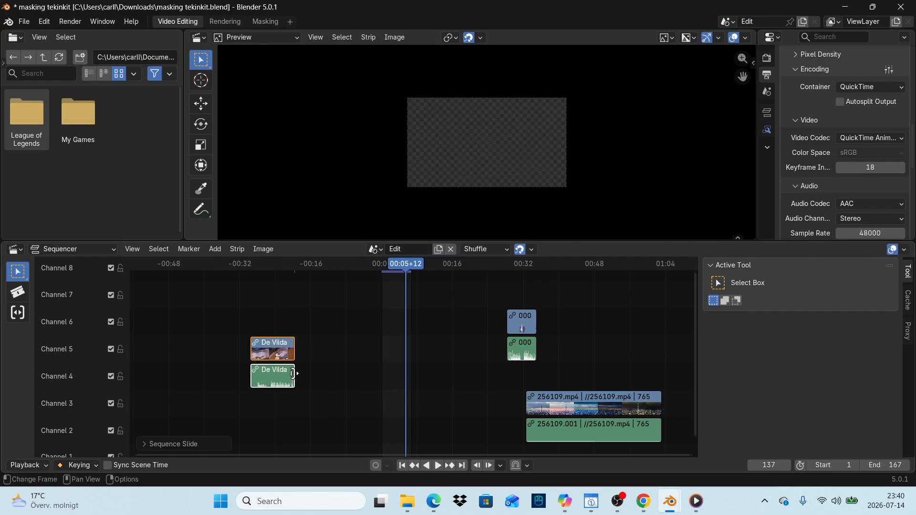
Step: Move the 000 video and audio strips to the start of the frame range and scrub through them to 00:05+17
drag(462, 320, 400, 348)
drag(406, 261, 420, 279)
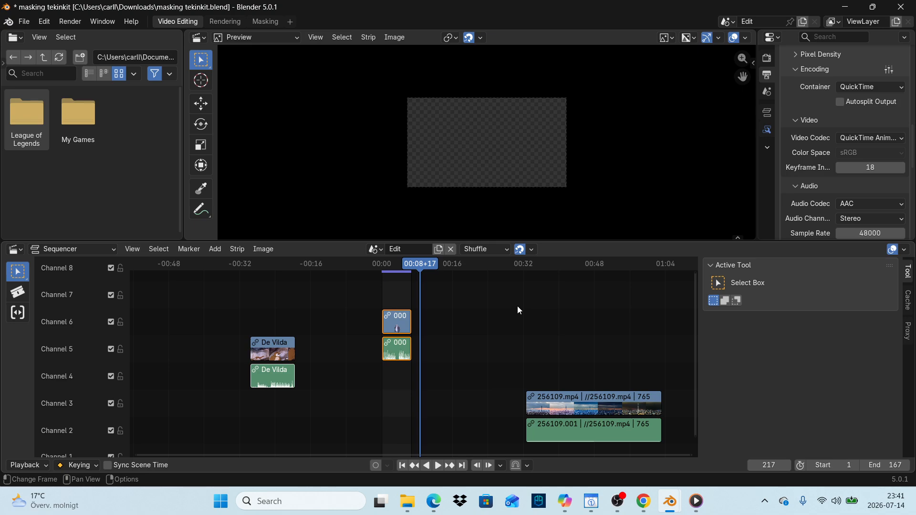
drag(419, 262, 399, 265)
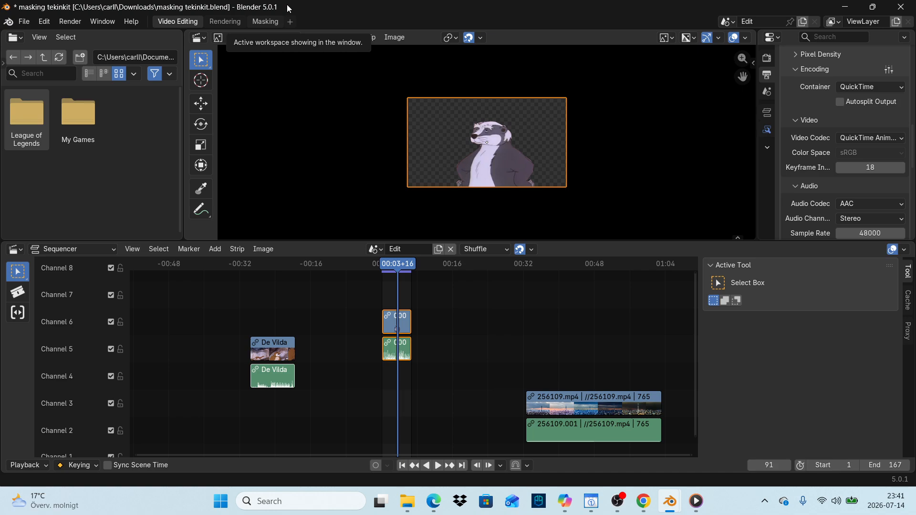
drag(397, 265, 406, 271)
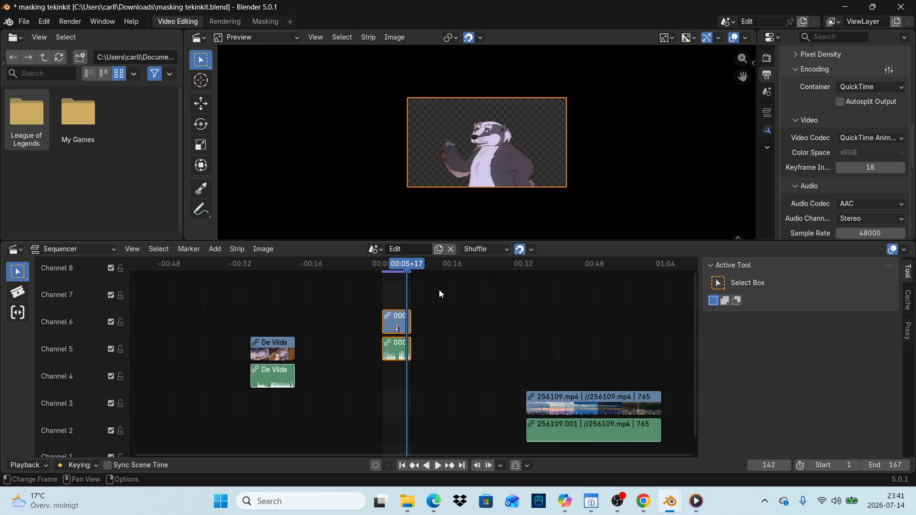